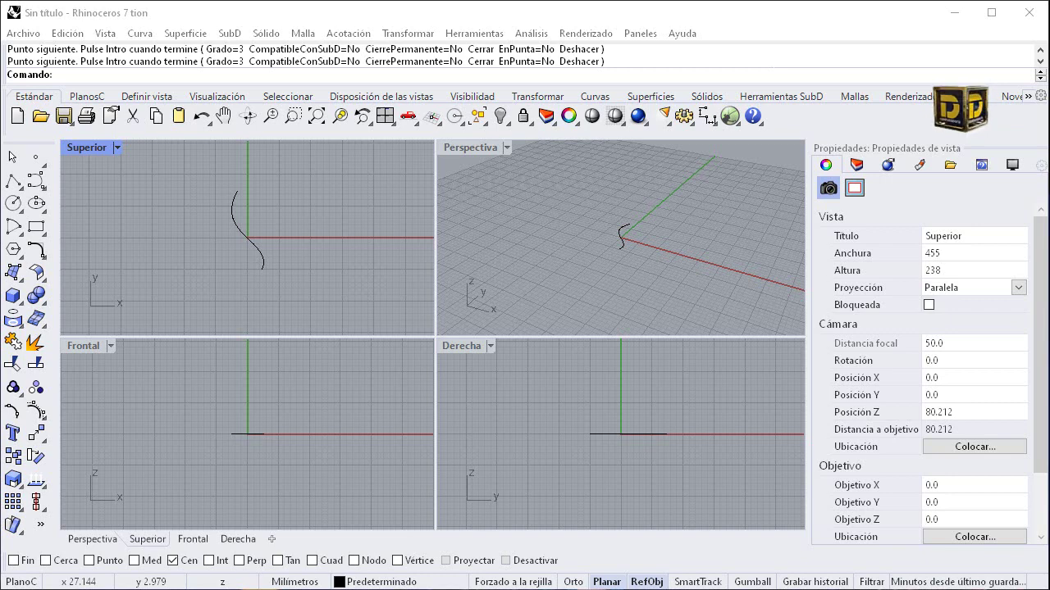
# Draw a five-point control-point curve in the Superior view, starting at negative X and passing the lower end of the existing curve
pyautogui.click(36, 180)
pyautogui.click(193, 259)
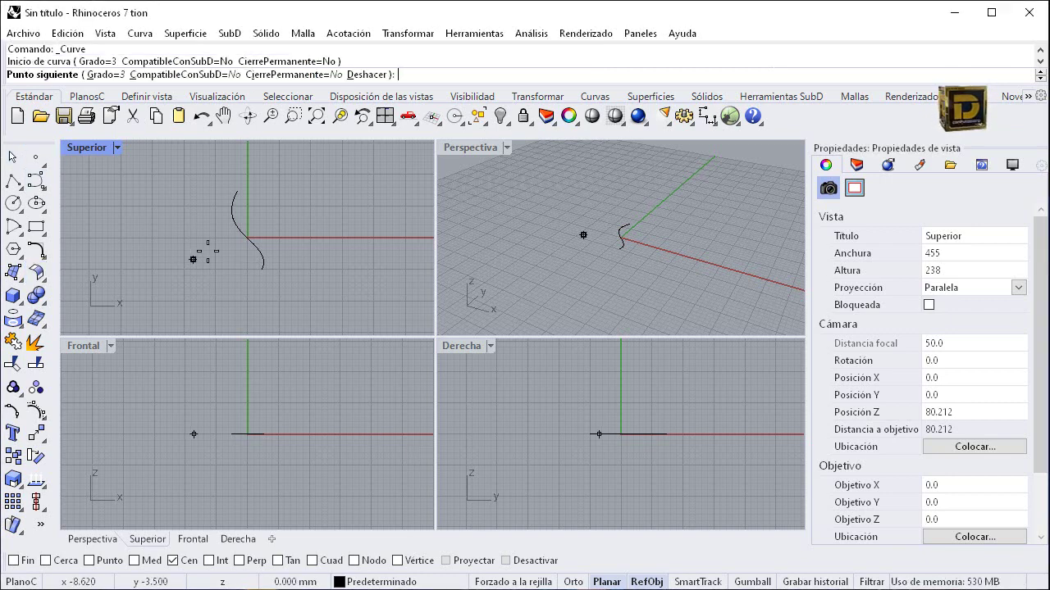
pyautogui.click(246, 264)
pyautogui.click(283, 285)
pyautogui.click(324, 277)
pyautogui.click(371, 300)
pyautogui.press('Return')
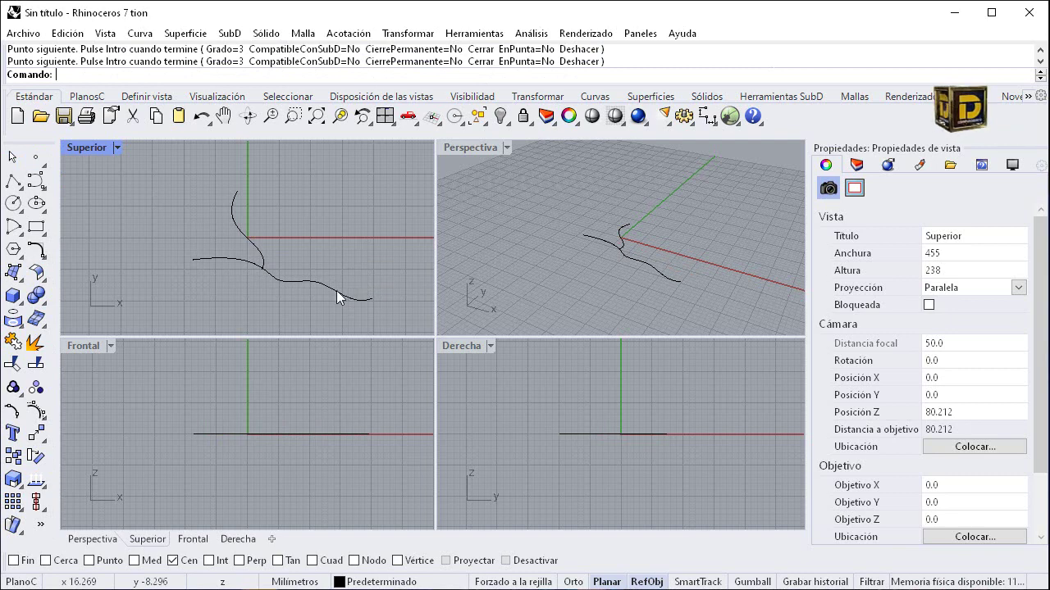
# Reshape the new curve by moving its second control point up and its third control point down, and hide its points
pyautogui.click(282, 282)
pyautogui.moveTo(256, 250); pyautogui.dragTo(270, 217)
pyautogui.moveTo(272, 292); pyautogui.dragTo(240, 322)
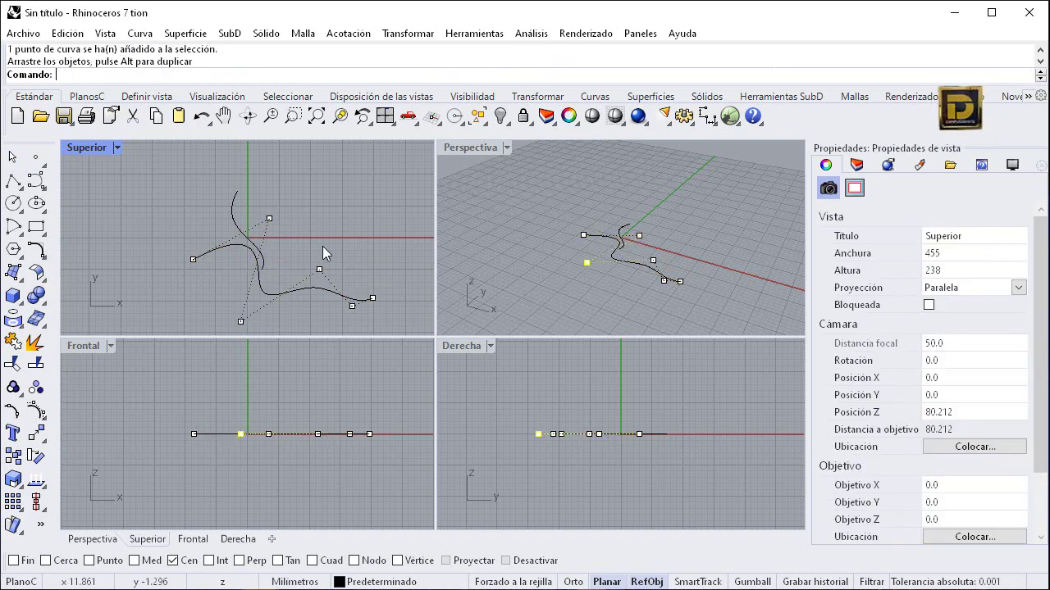
pyautogui.press('Escape')
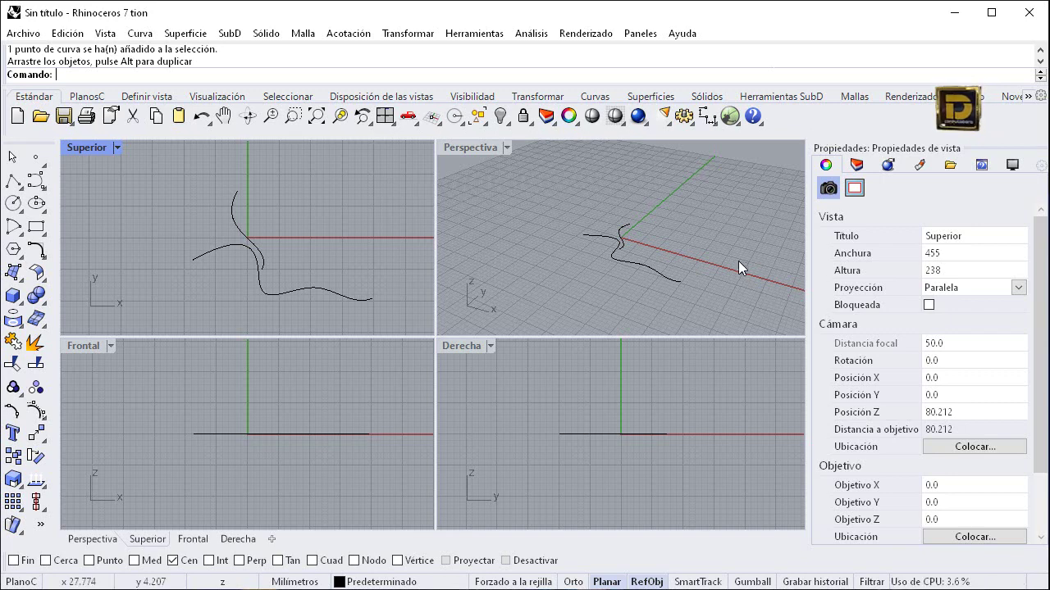
# Select both curves and move the short curve's third control point together with the long curve in the negative Y direction
pyautogui.click(255, 248)
pyautogui.keyDown('shift'); pyautogui.click(245, 245); pyautogui.keyUp('shift')
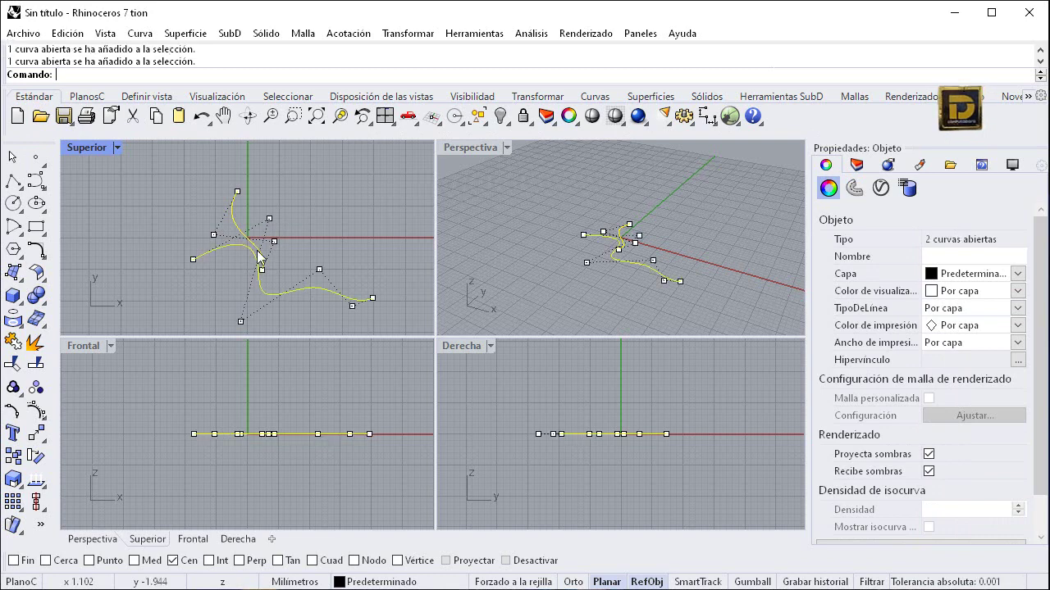
pyautogui.scroll(4, 275, 248)
pyautogui.scroll(2, 274, 247)
pyautogui.click(278, 233)
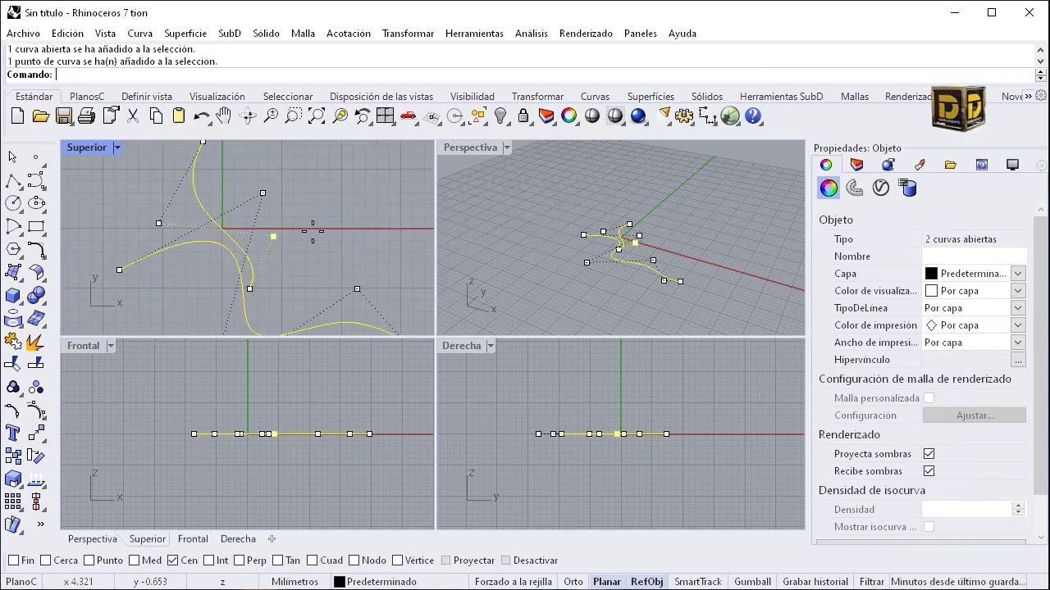
pyautogui.moveTo(278, 233); pyautogui.dragTo(278, 245)
pyautogui.press('Escape')
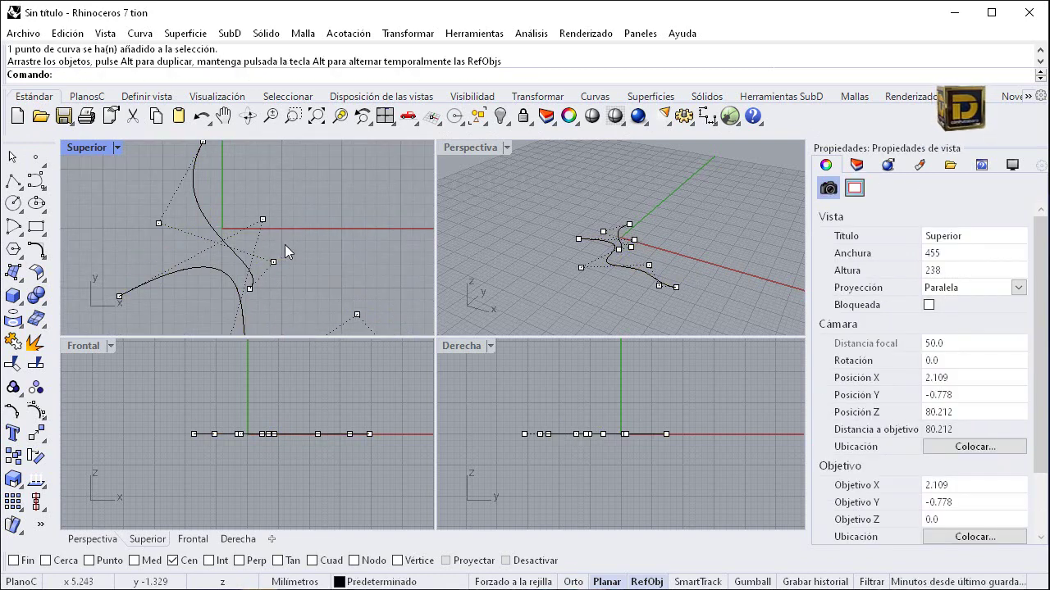
# Maximize the Superior viewport and hide the control points of both curves
pyautogui.scroll(-1, 285, 244)
pyautogui.scroll(-1, 286, 244)
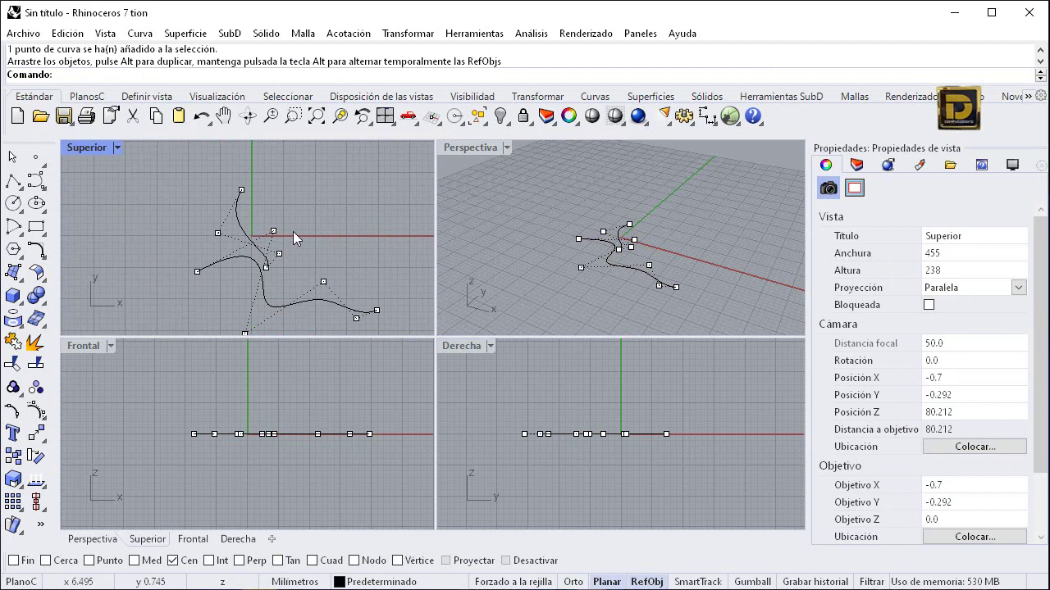
pyautogui.doubleClick(94, 154)
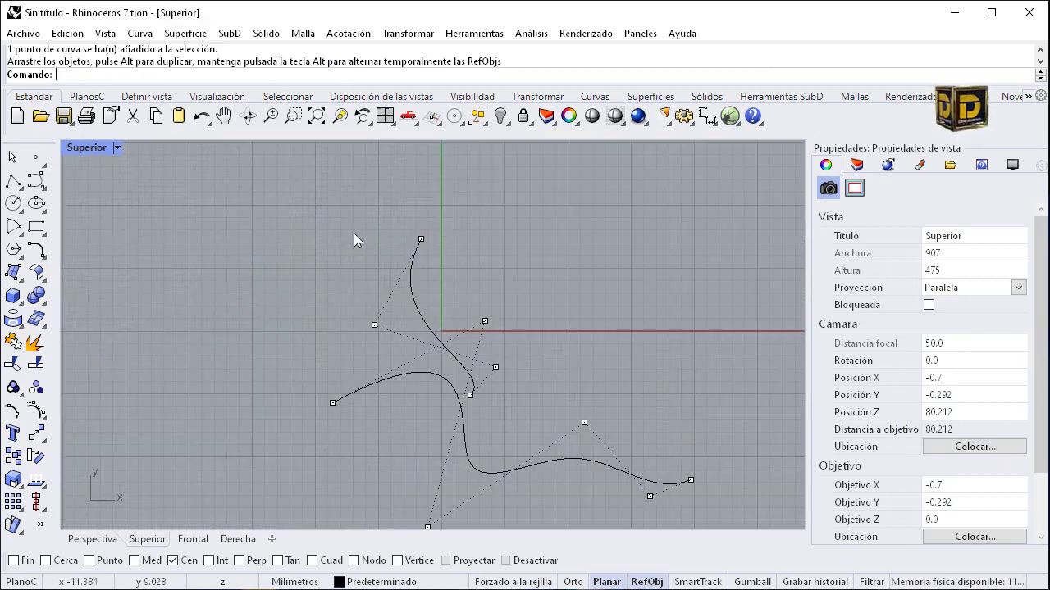
pyautogui.scroll(-1, 525, 303)
pyautogui.press('Escape')
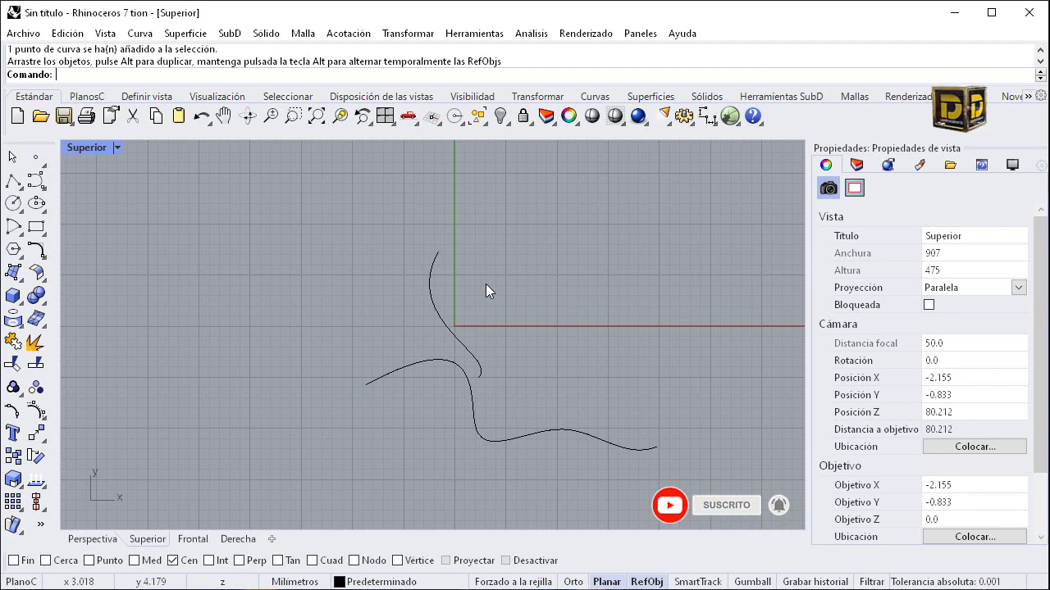
# Move the long curve toward negative X, clear of the short curve
pyautogui.click(442, 326)
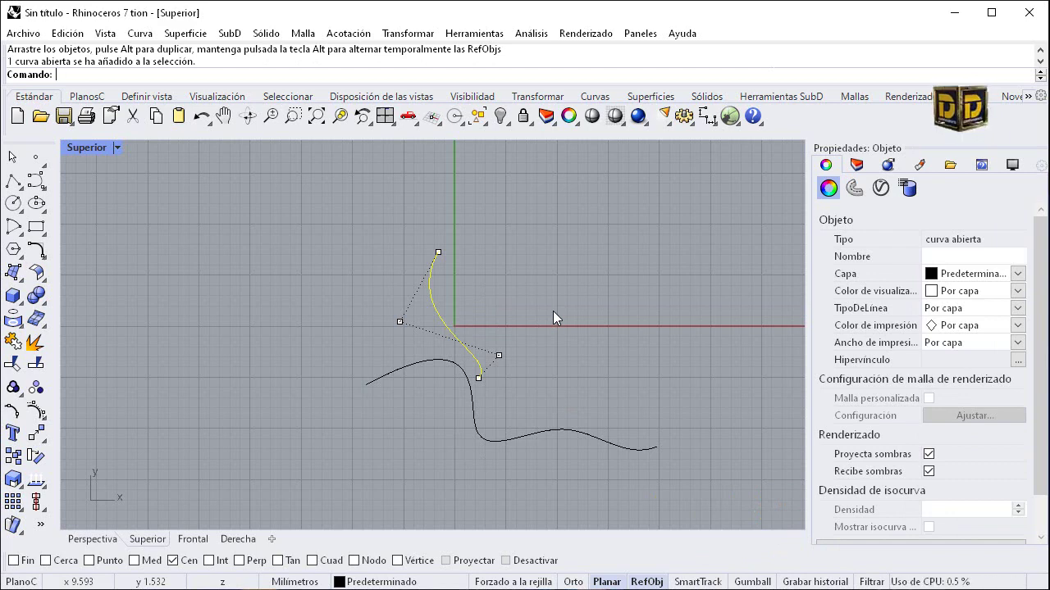
pyautogui.click(313, 283)
pyautogui.click(462, 375)
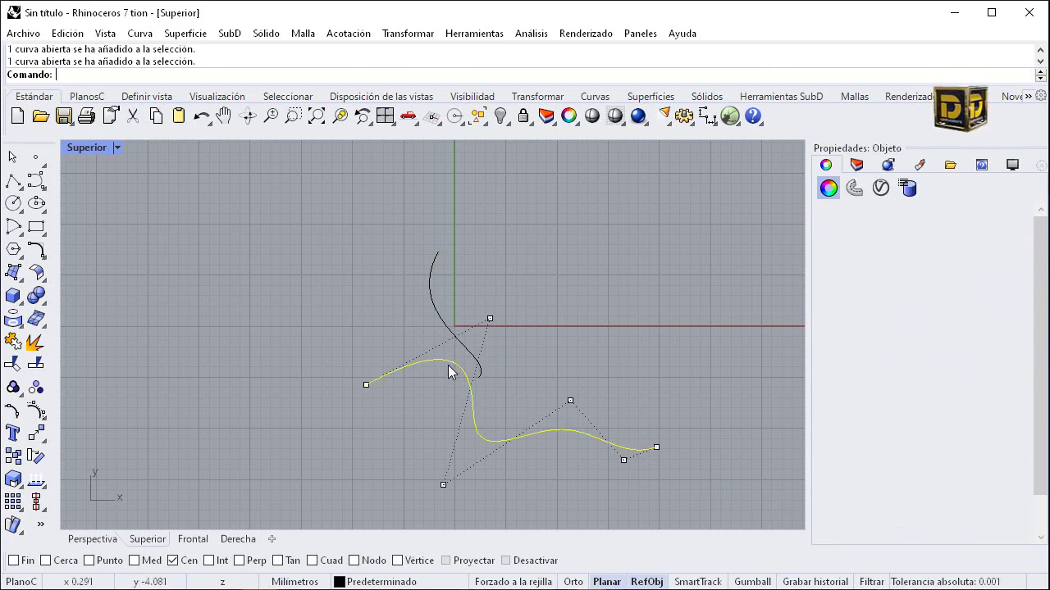
pyautogui.moveTo(462, 376); pyautogui.dragTo(339, 351)
pyautogui.click(470, 303)
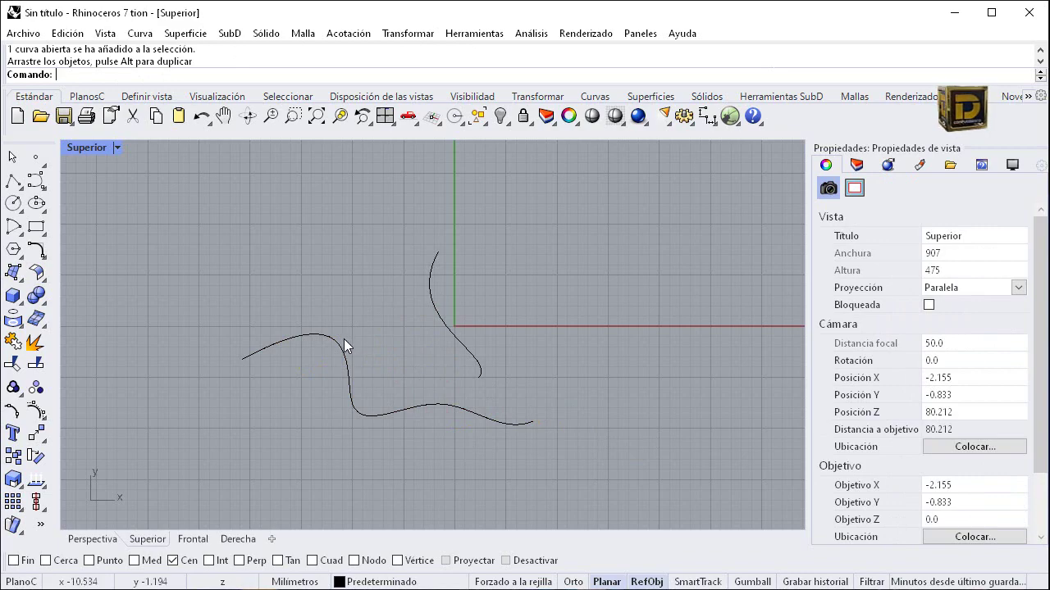
# Turn off "Activar puntos de control al seleccionar una curva, luz o anotación" in the mouse options and hide the displayed control points
pyautogui.click(341, 343)
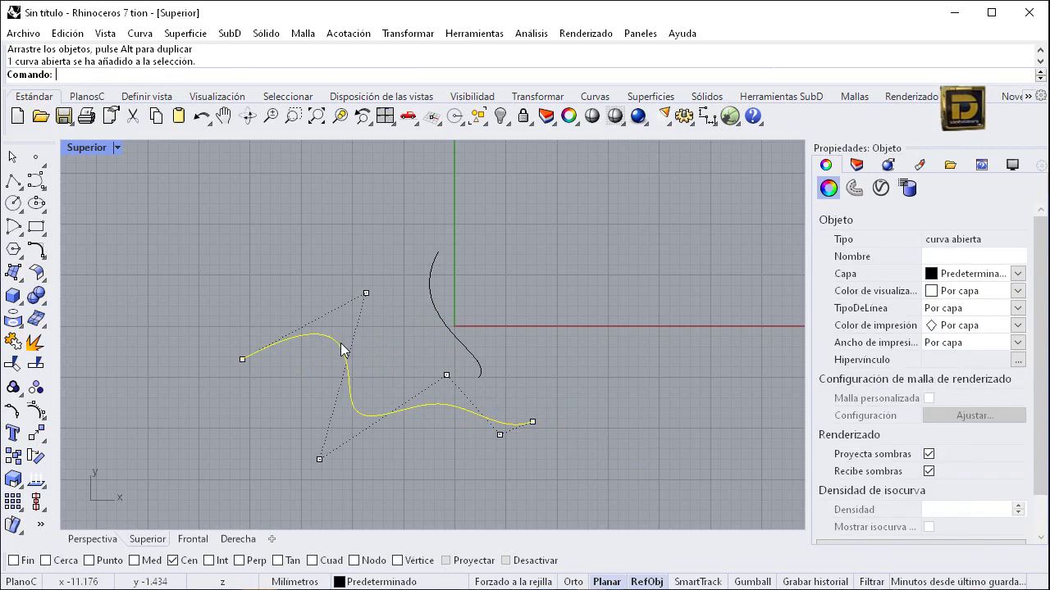
pyautogui.click(23, 33)
pyautogui.click(85, 345)
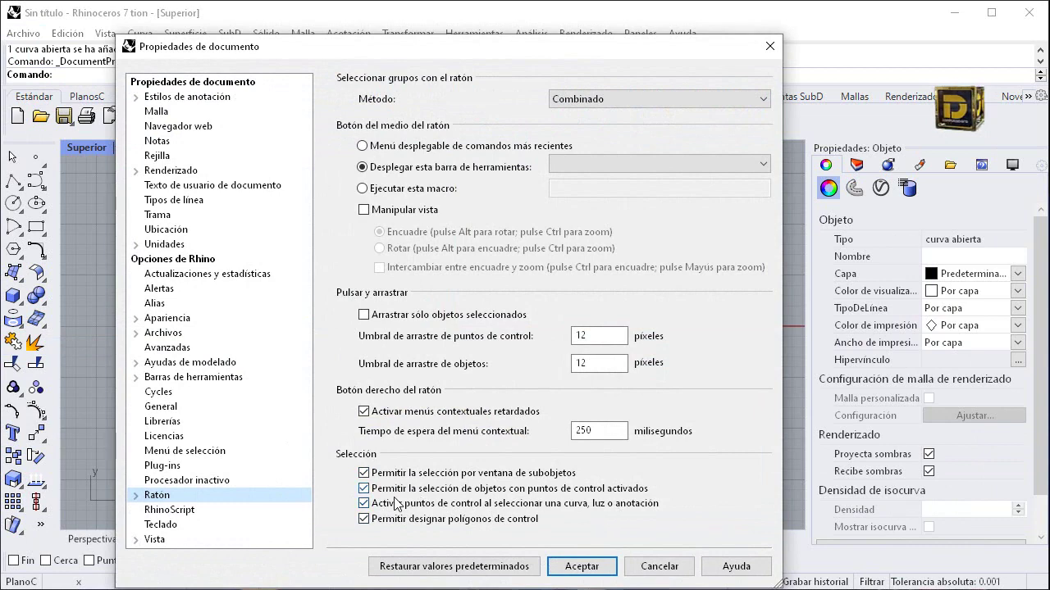
pyautogui.click(574, 565)
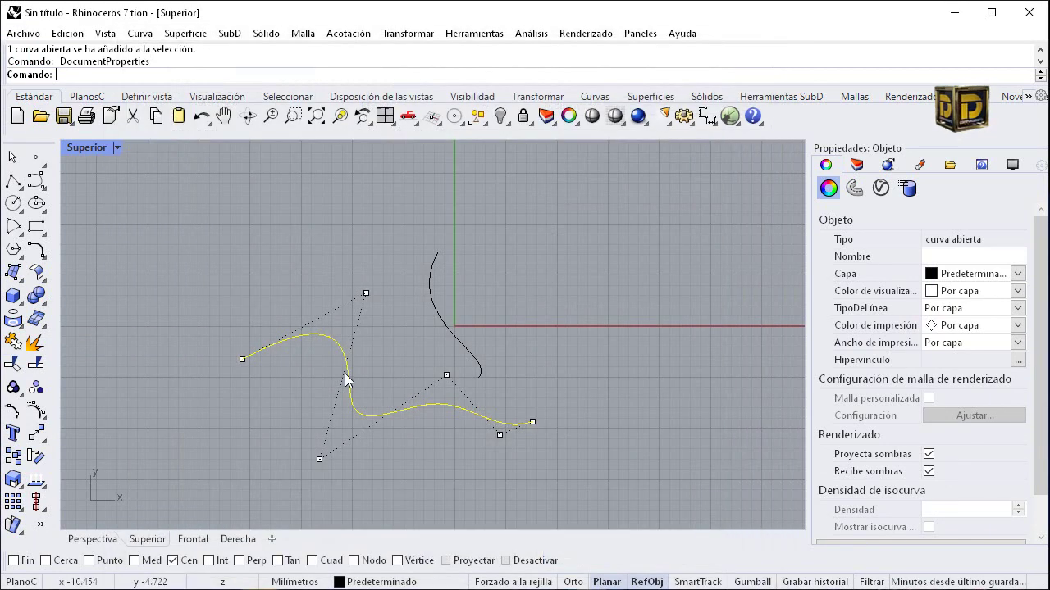
pyautogui.click(550, 321)
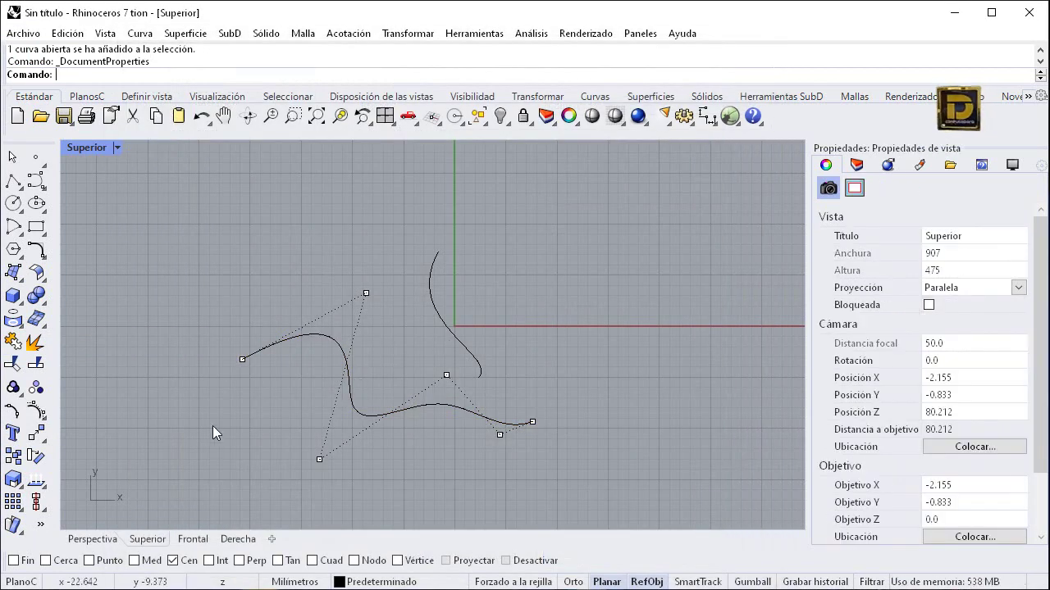
pyautogui.press('Escape')
# Test the changed selection behaviour by selecting each curve individually and both curves together
pyautogui.click(347, 372)
pyautogui.click(425, 338)
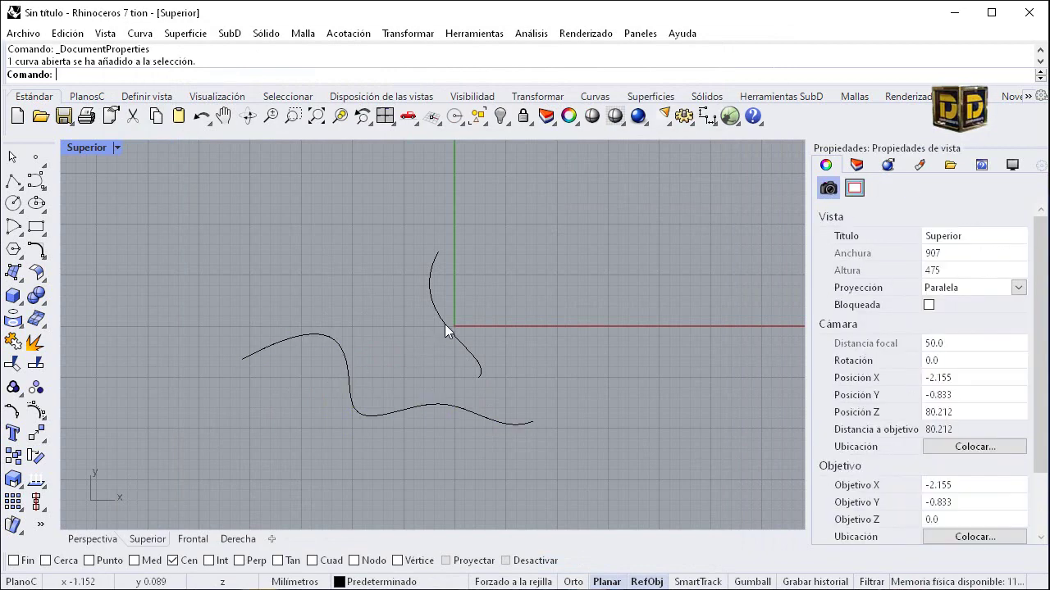
pyautogui.click(444, 324)
pyautogui.moveTo(201, 197); pyautogui.dragTo(592, 467)
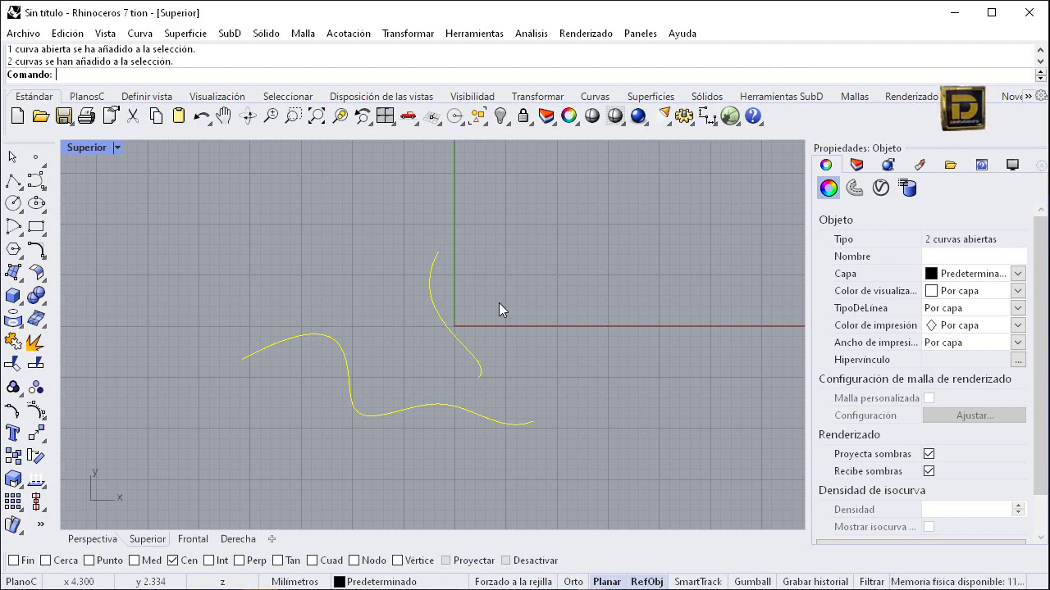
pyautogui.press('Escape')
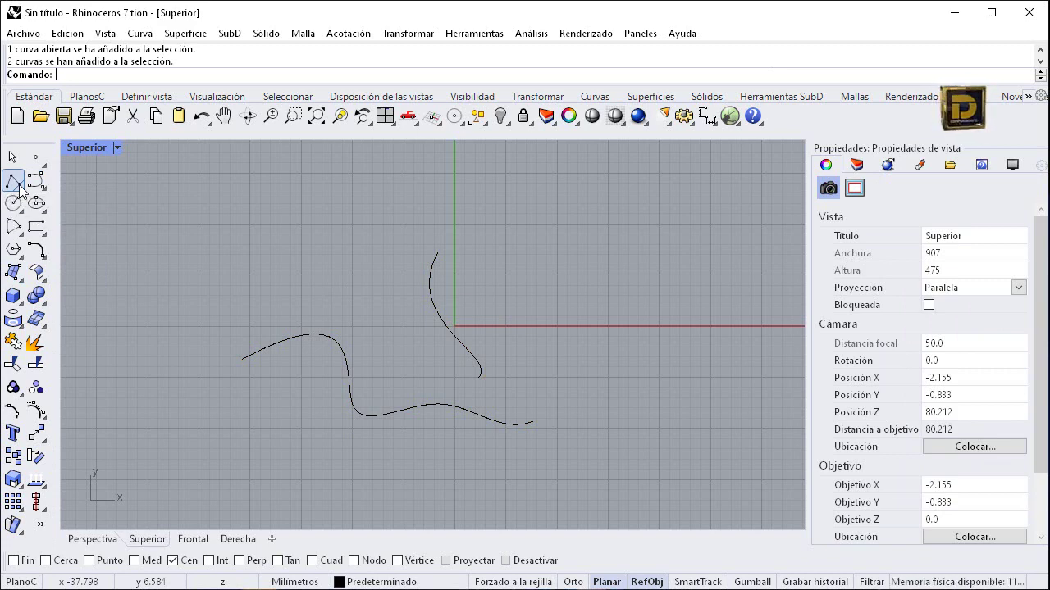
pyautogui.moveTo(220, 210); pyautogui.dragTo(551, 459)
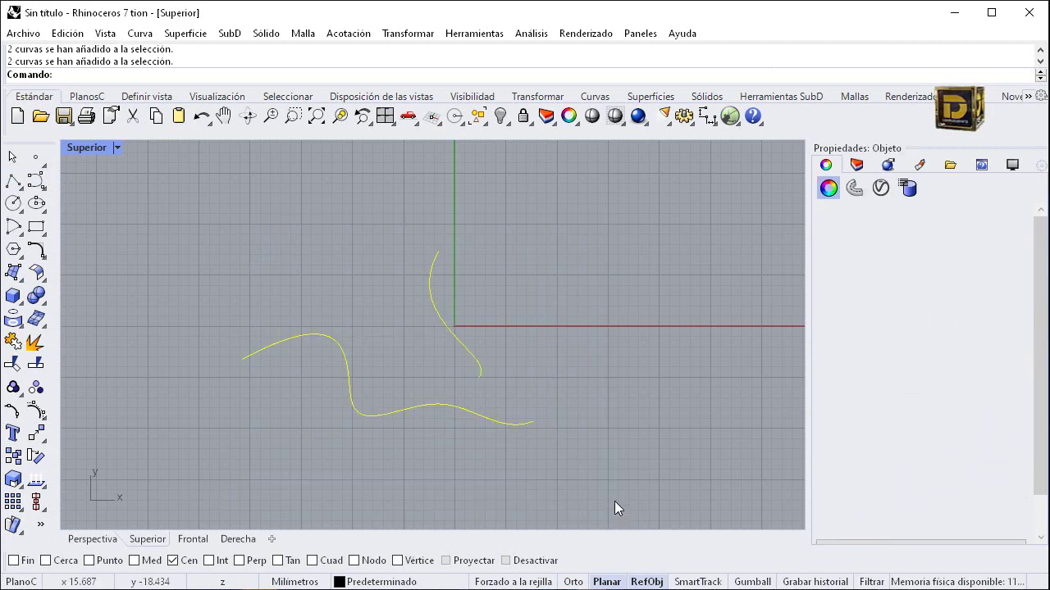
pyautogui.click(600, 372)
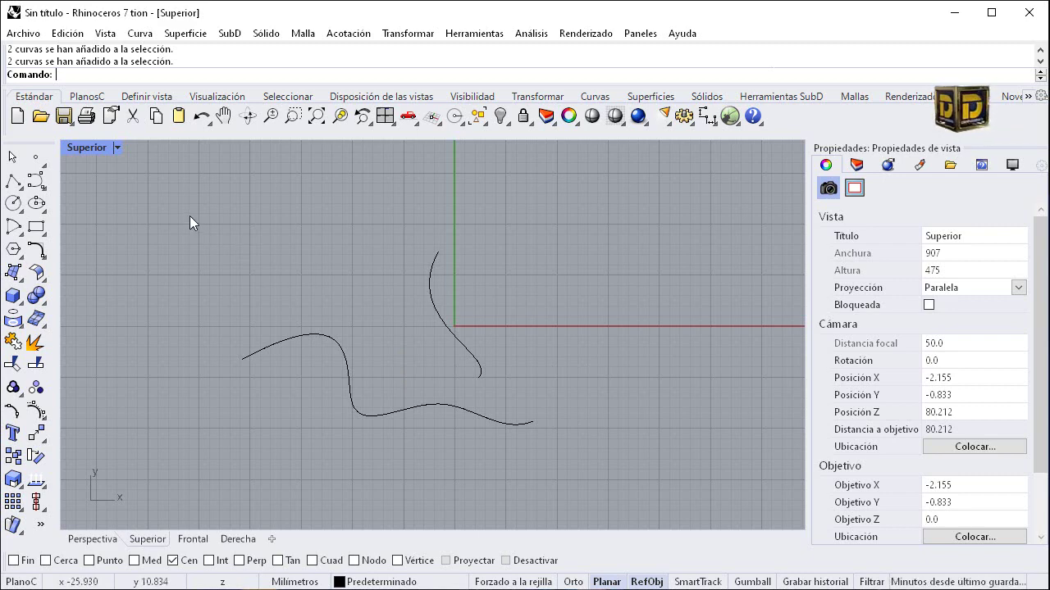
# Review the control-point activation setting under the Selección section of the mouse options
pyautogui.click(311, 335)
pyautogui.click(28, 33)
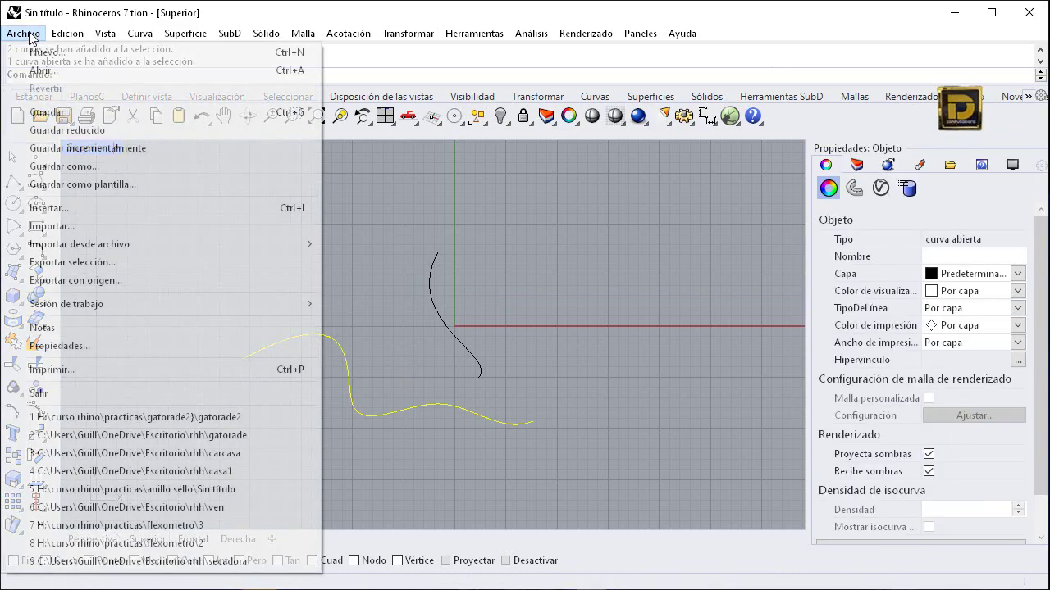
pyautogui.click(66, 346)
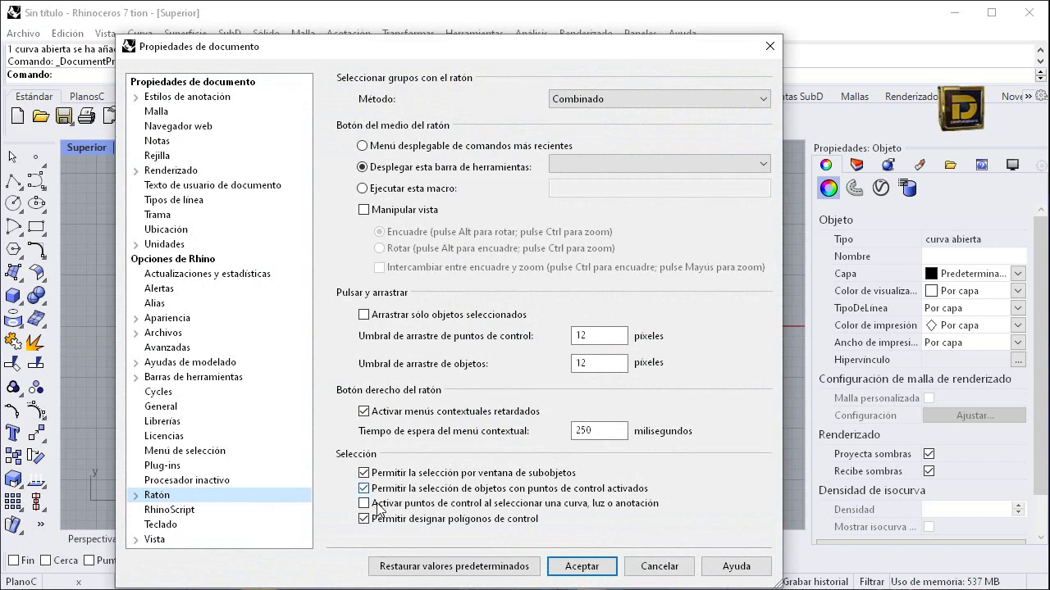
pyautogui.click(572, 567)
# Delete both curves from the Superior view
pyautogui.click(441, 312)
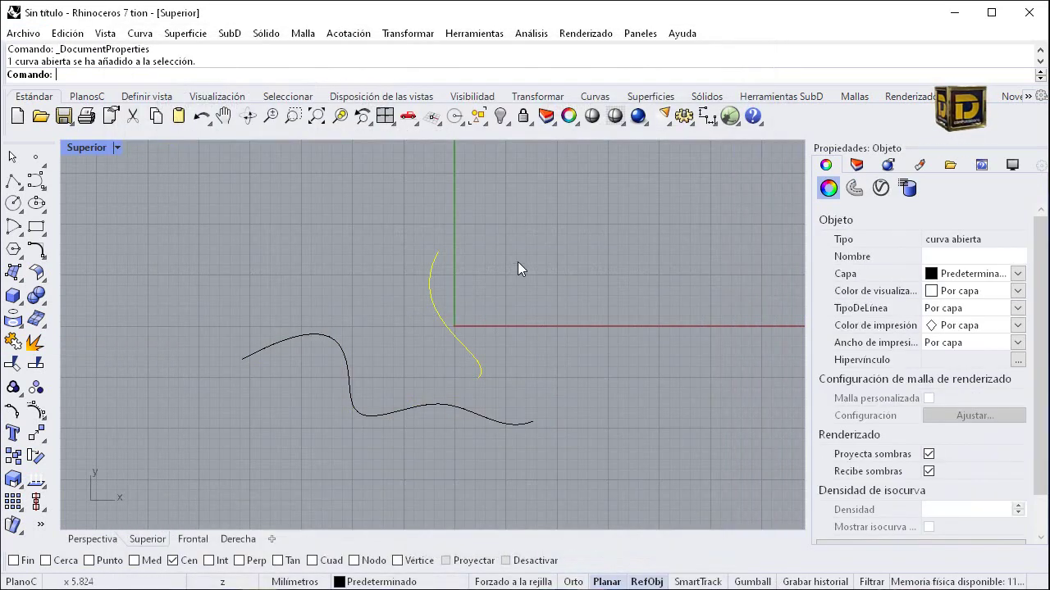
pyautogui.click(517, 262)
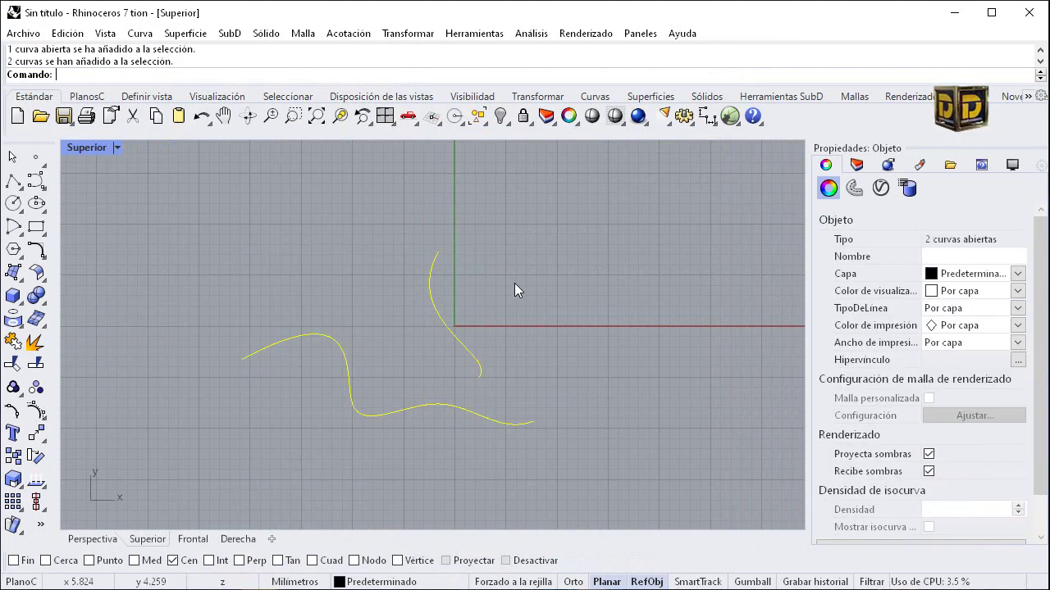
pyautogui.press('Delete')
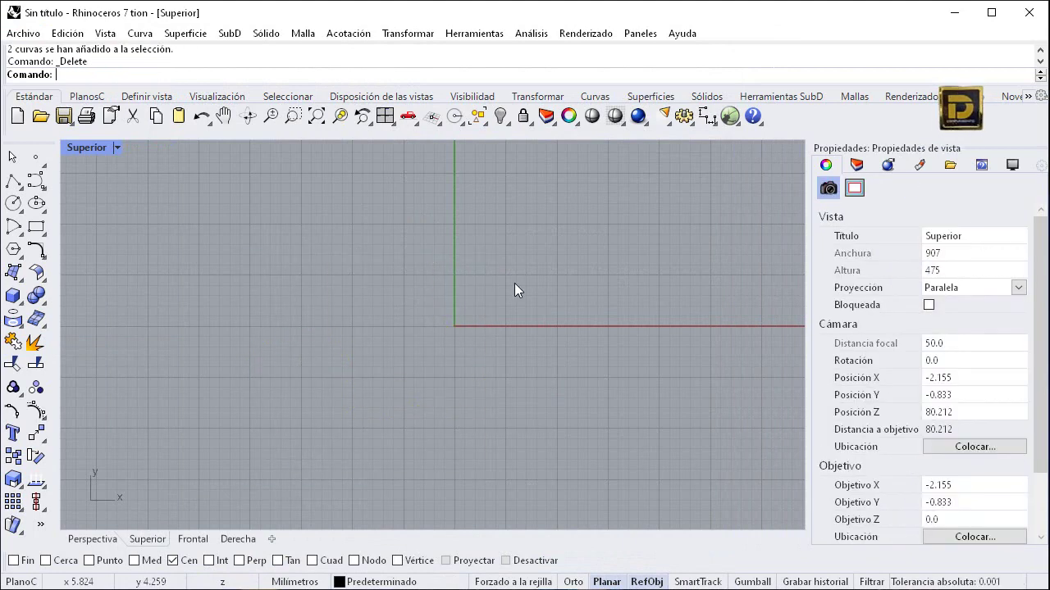